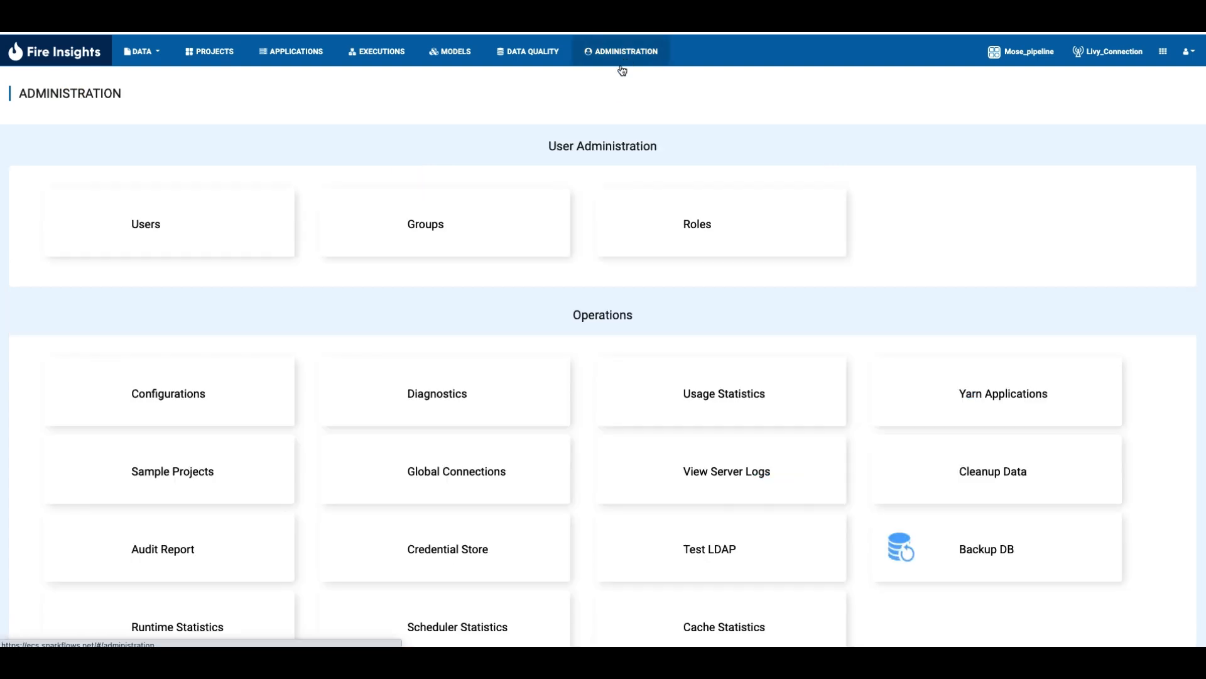
- Set connection.livy.enabled to true in the connection configurations
left_click(179, 399)
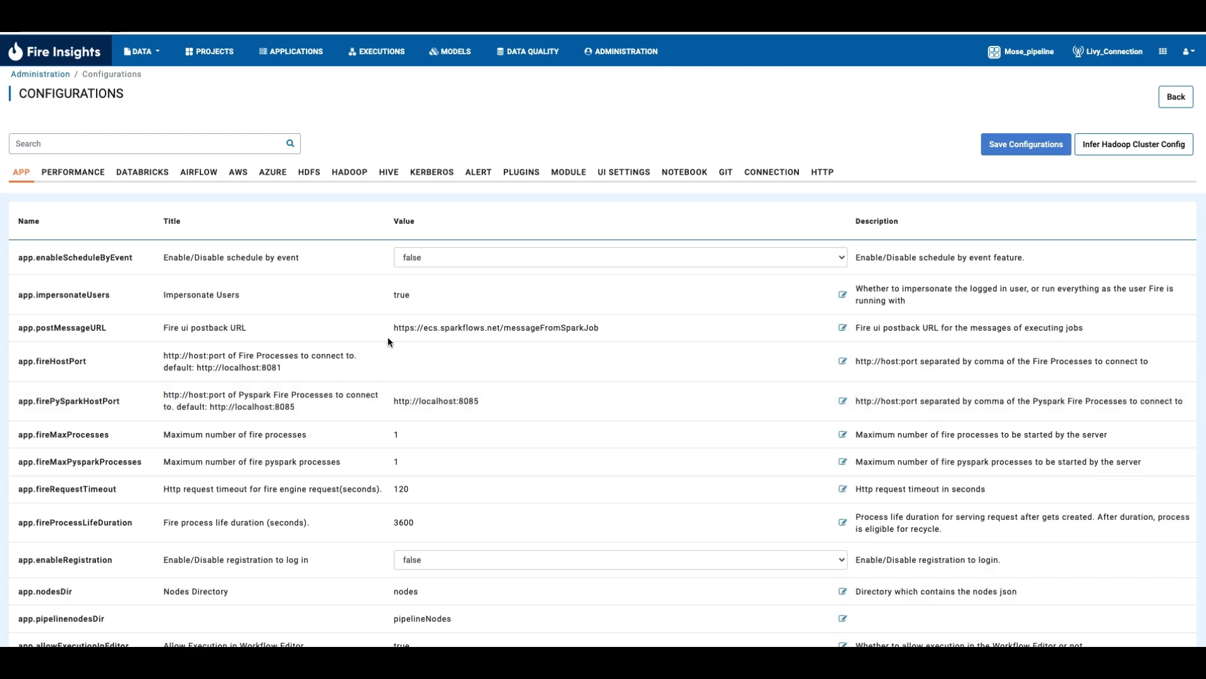
left_click(758, 177)
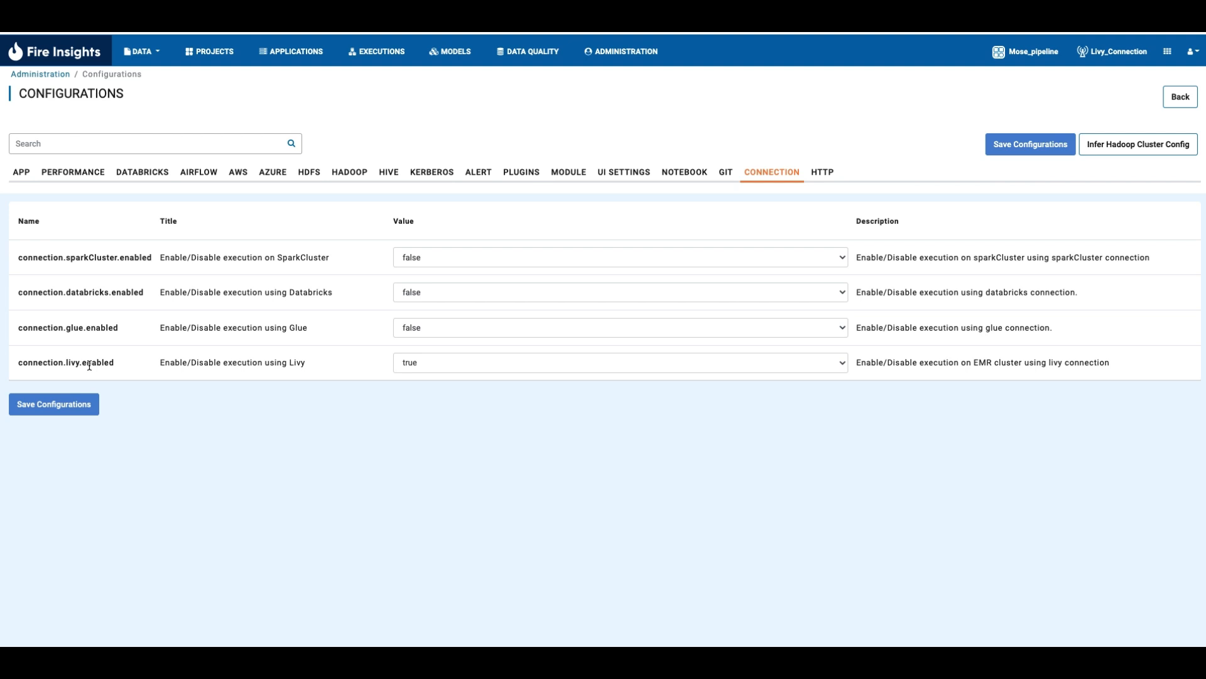
left_click(447, 363)
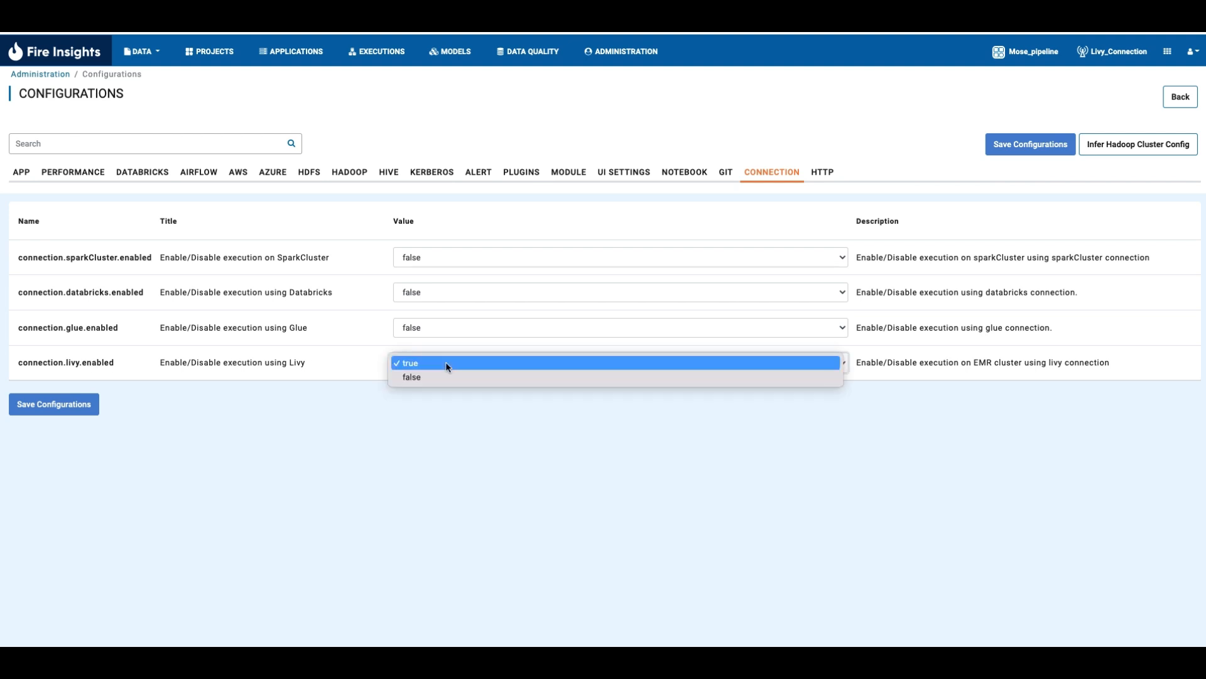
left_click(446, 363)
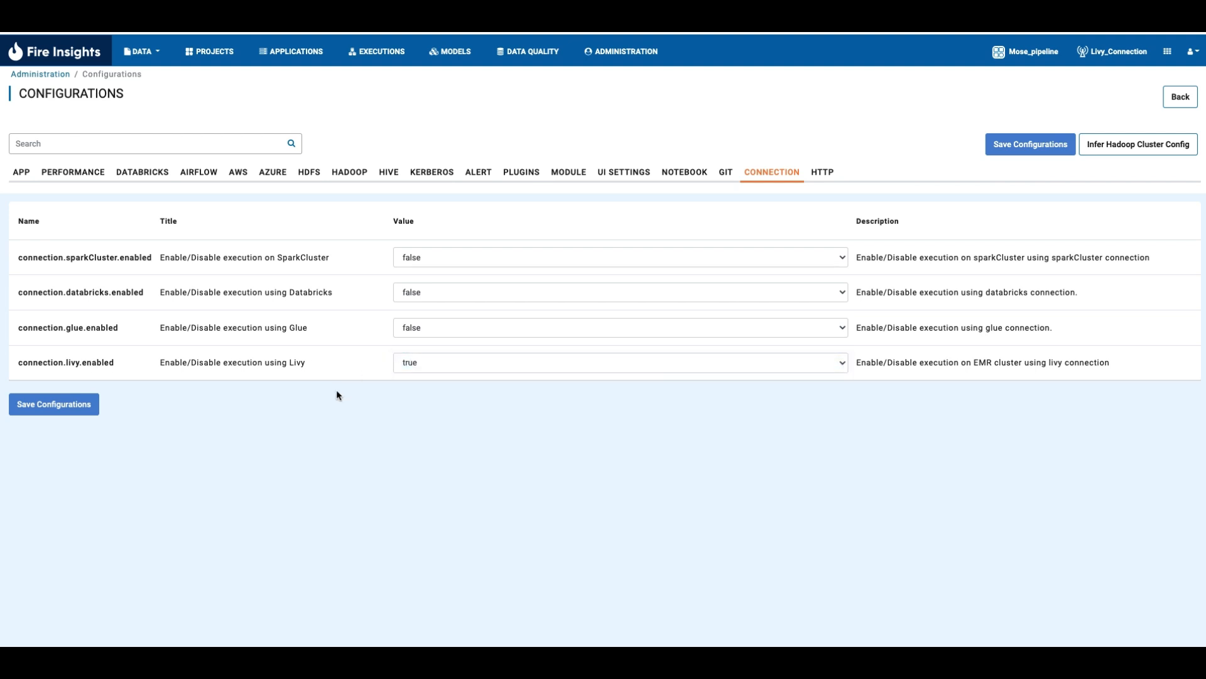
- Start adding a new global connection for all groups from the administration area
left_click(606, 61)
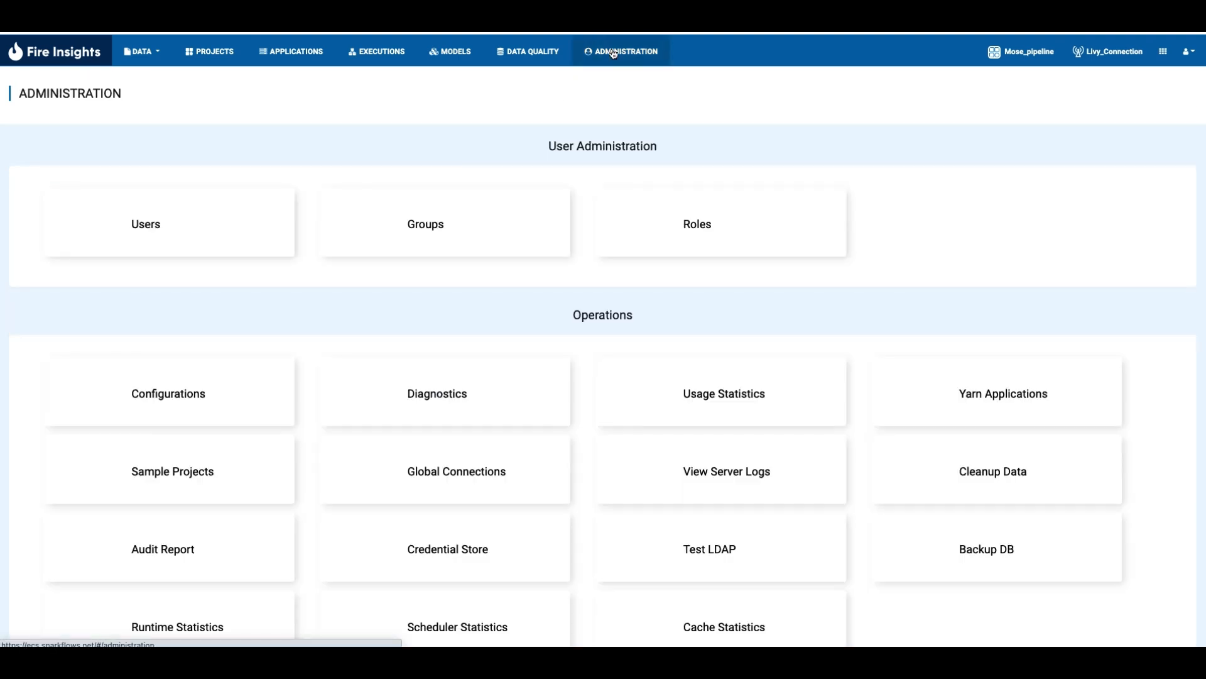
left_click(482, 465)
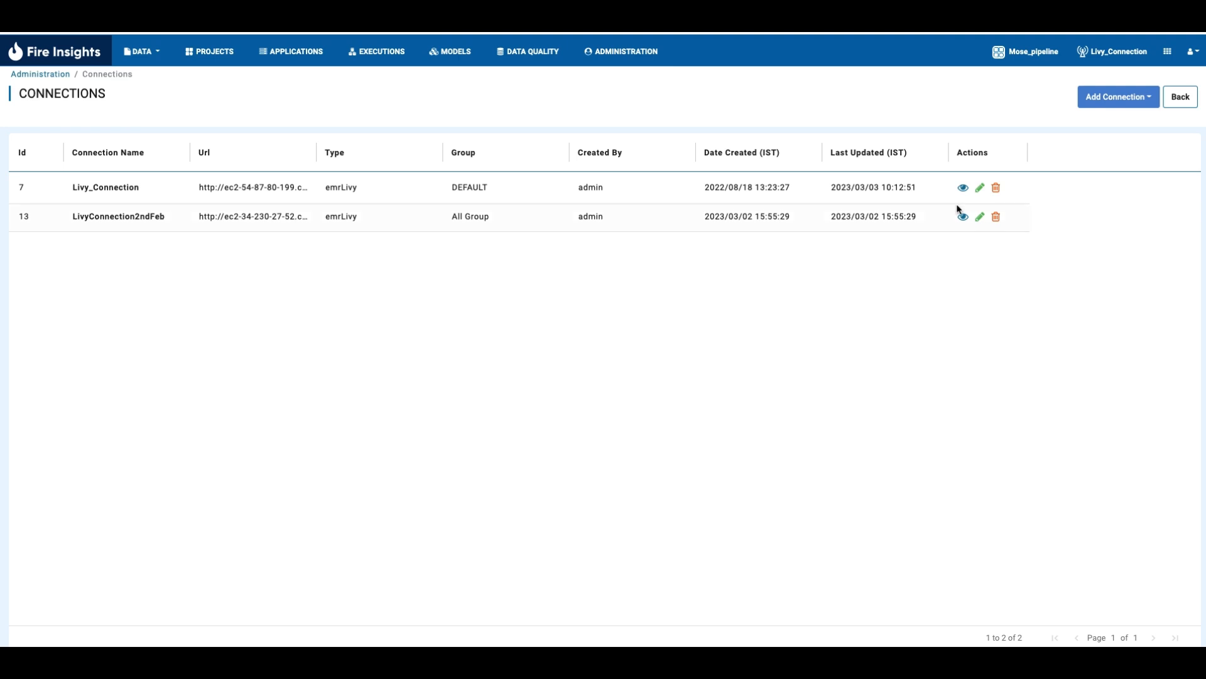
left_click(1134, 112)
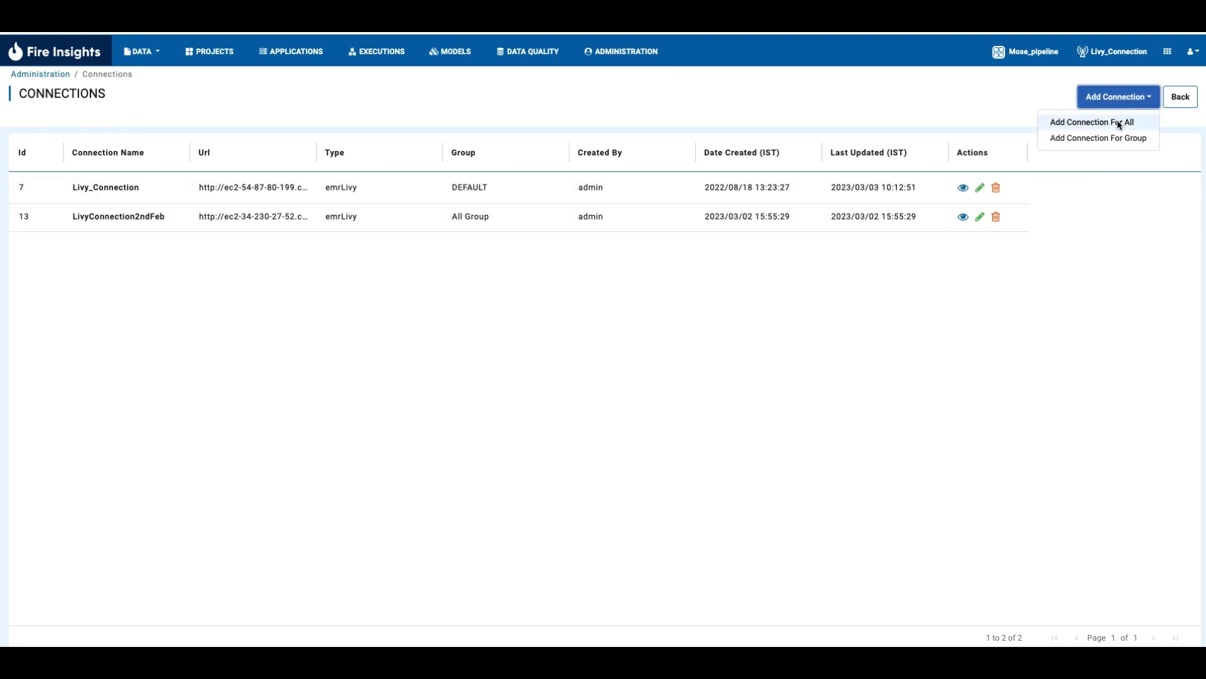
left_click(1117, 122)
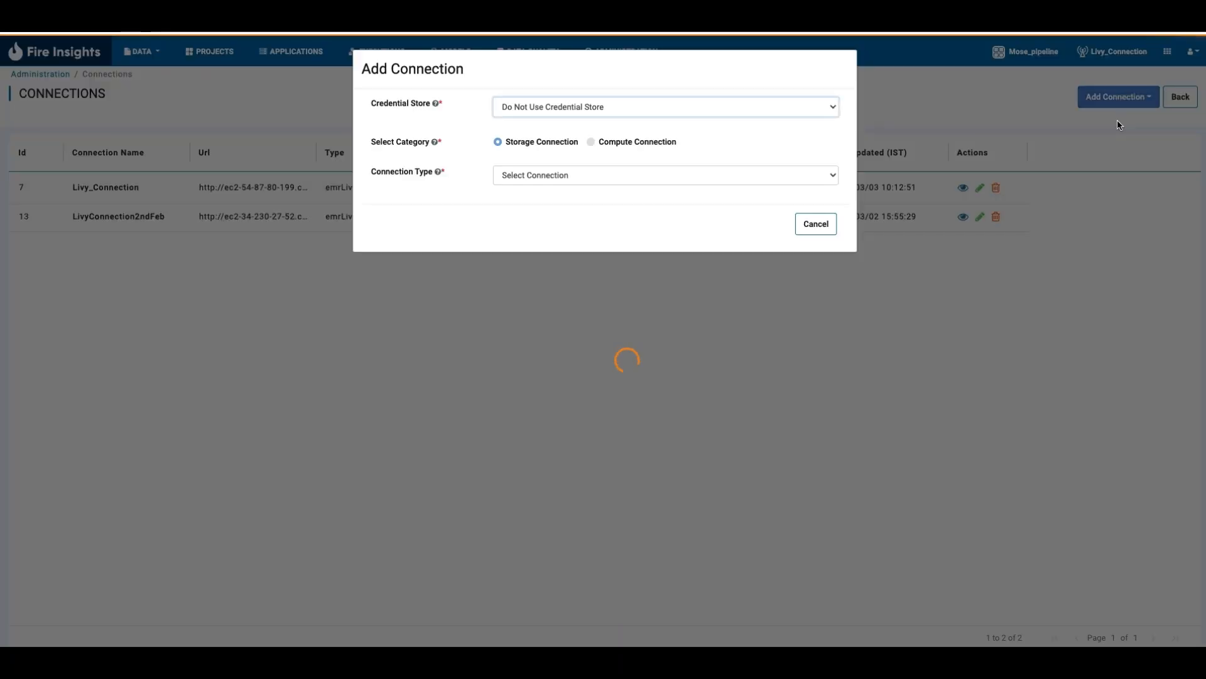
- Set the new connection to use no credential store, the Compute Connection category and the Livy connection type
left_click(601, 108)
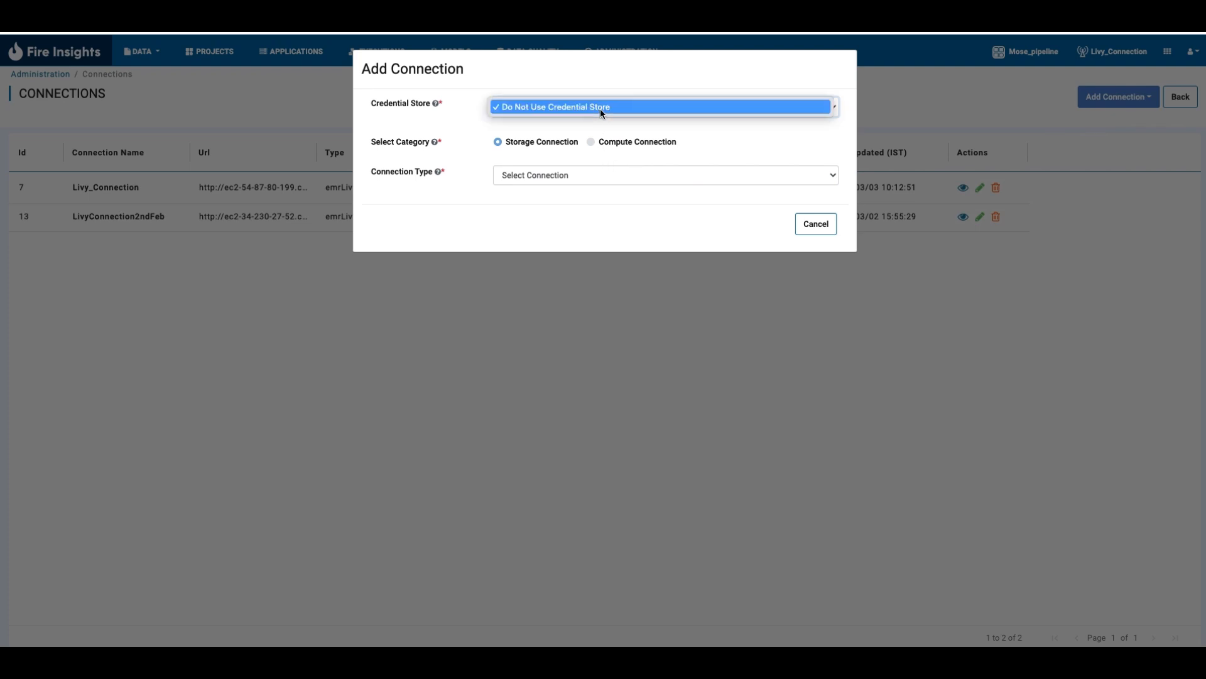
left_click(601, 108)
left_click(593, 142)
left_click(593, 173)
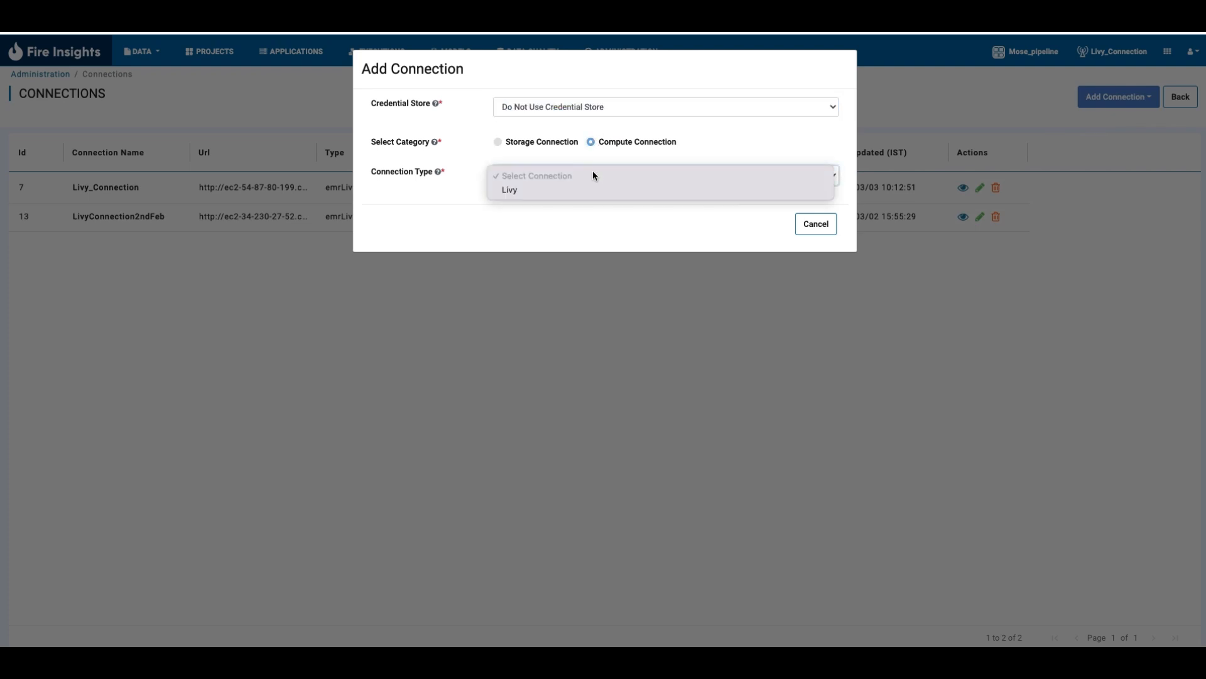
left_click(555, 194)
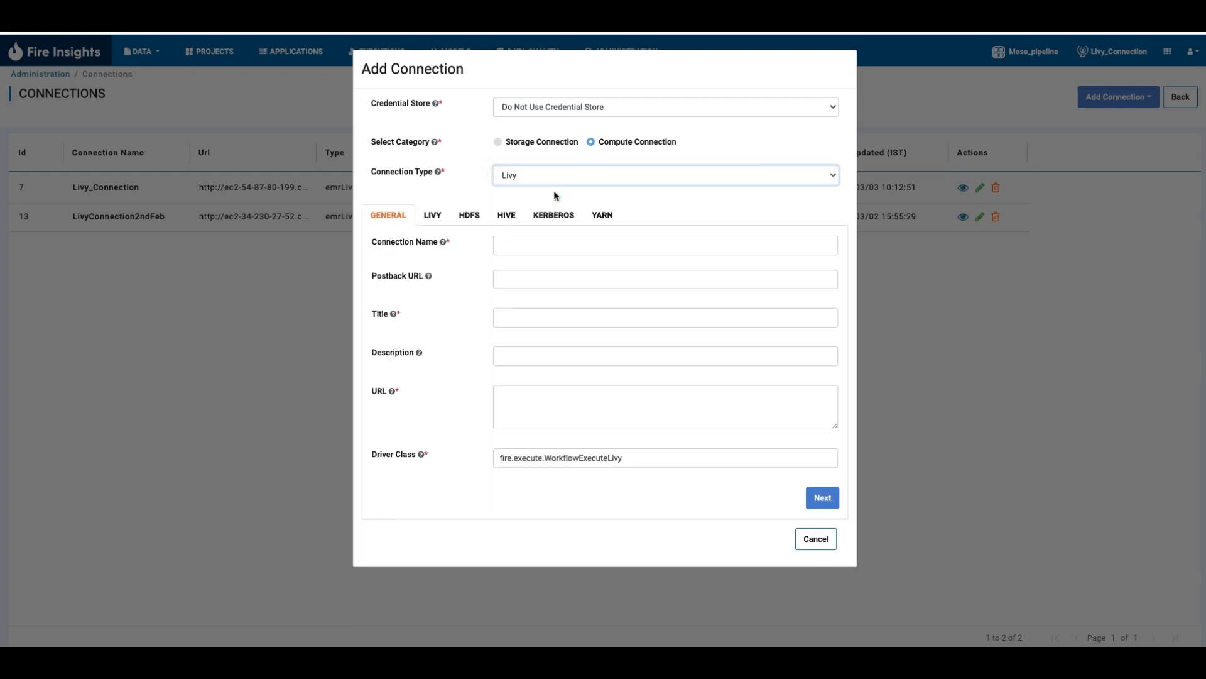
- Name the new Livy connection livy_connection_test
left_click(548, 245)
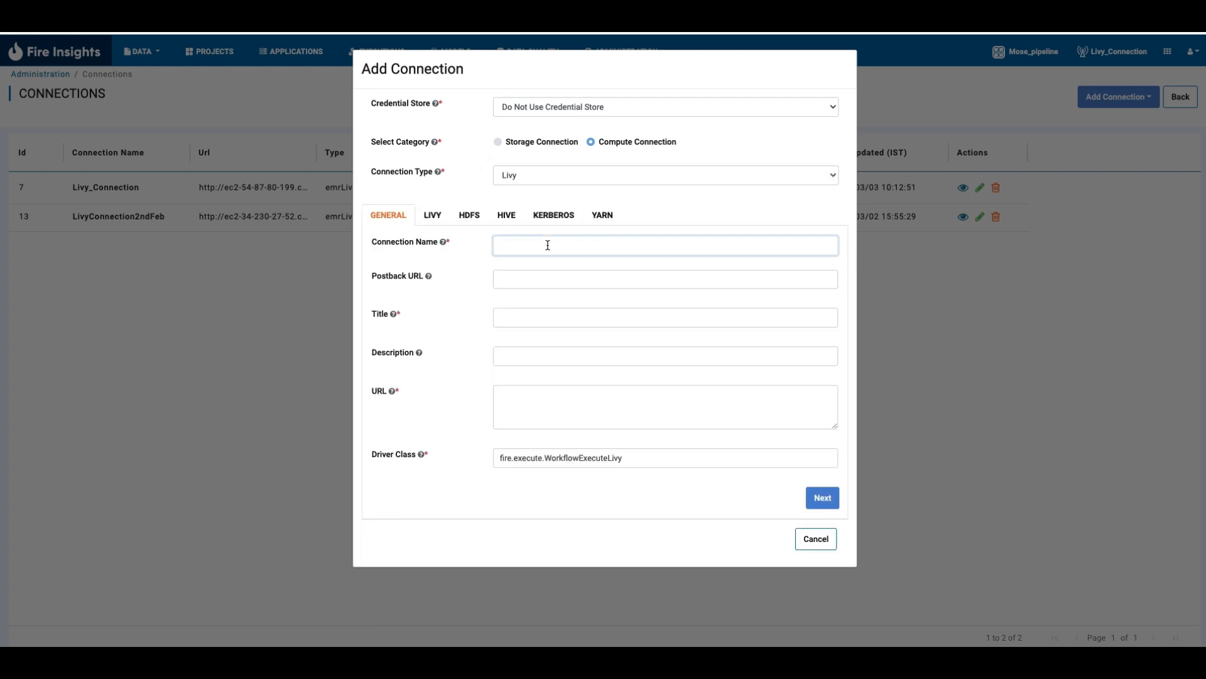
type("l")
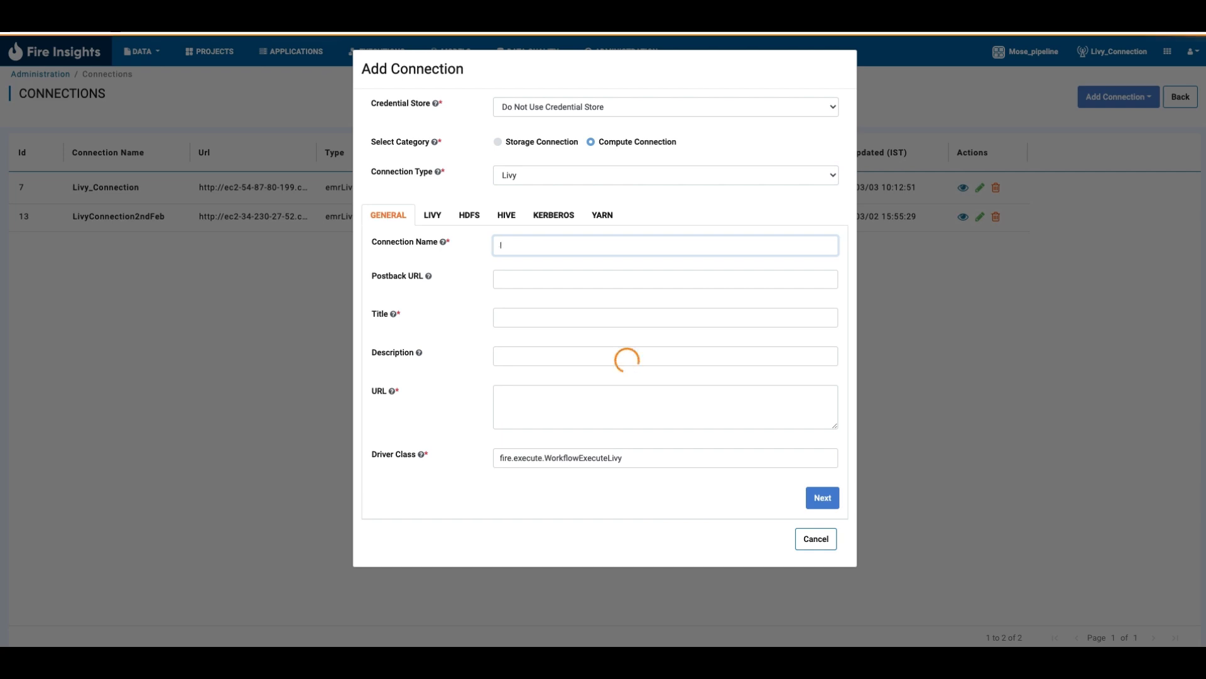
type("ivy_")
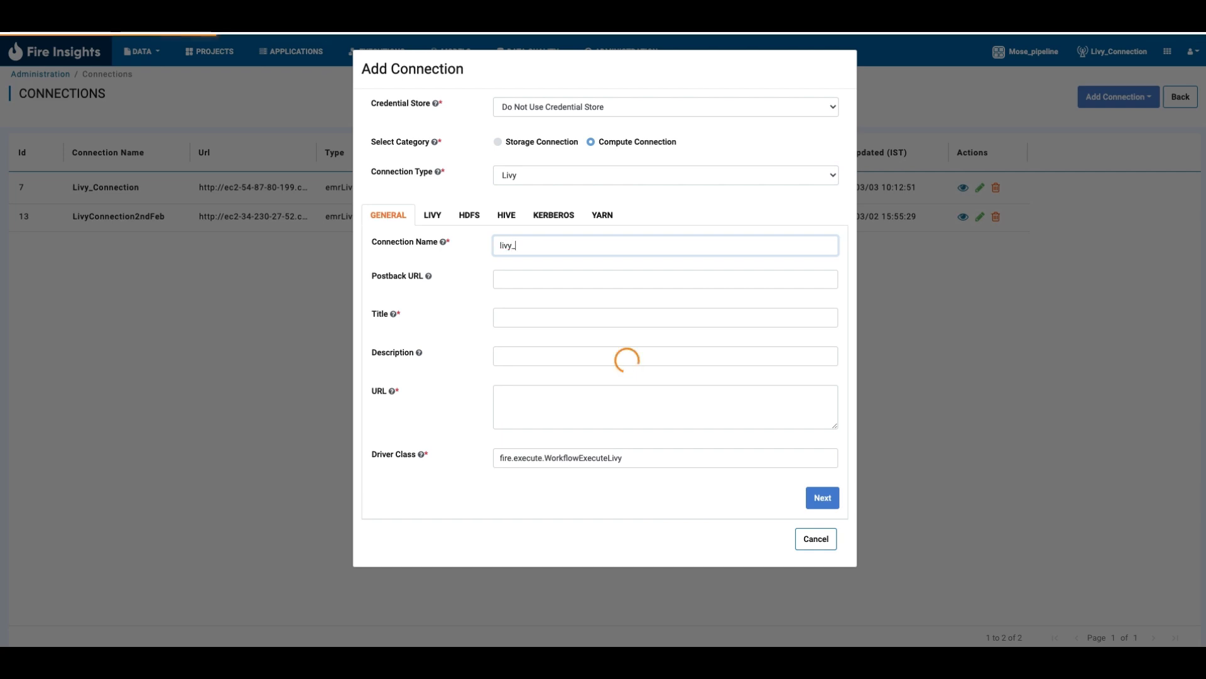
type("connection")
key("Tab")
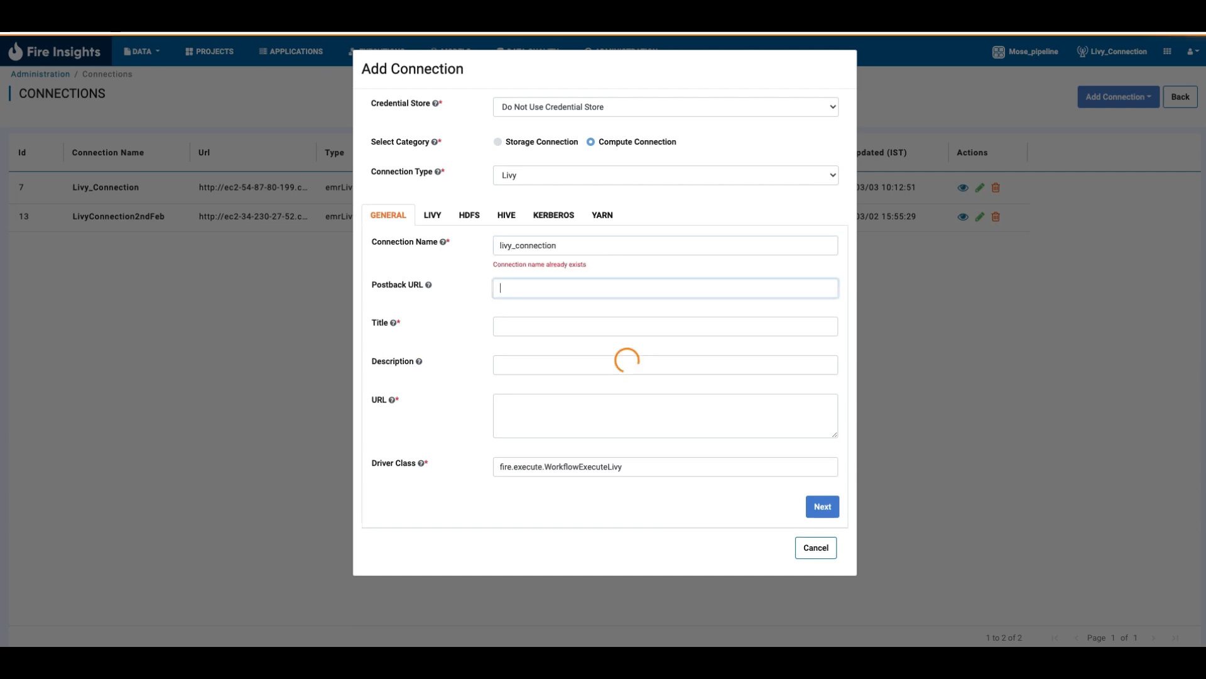
left_click(569, 241)
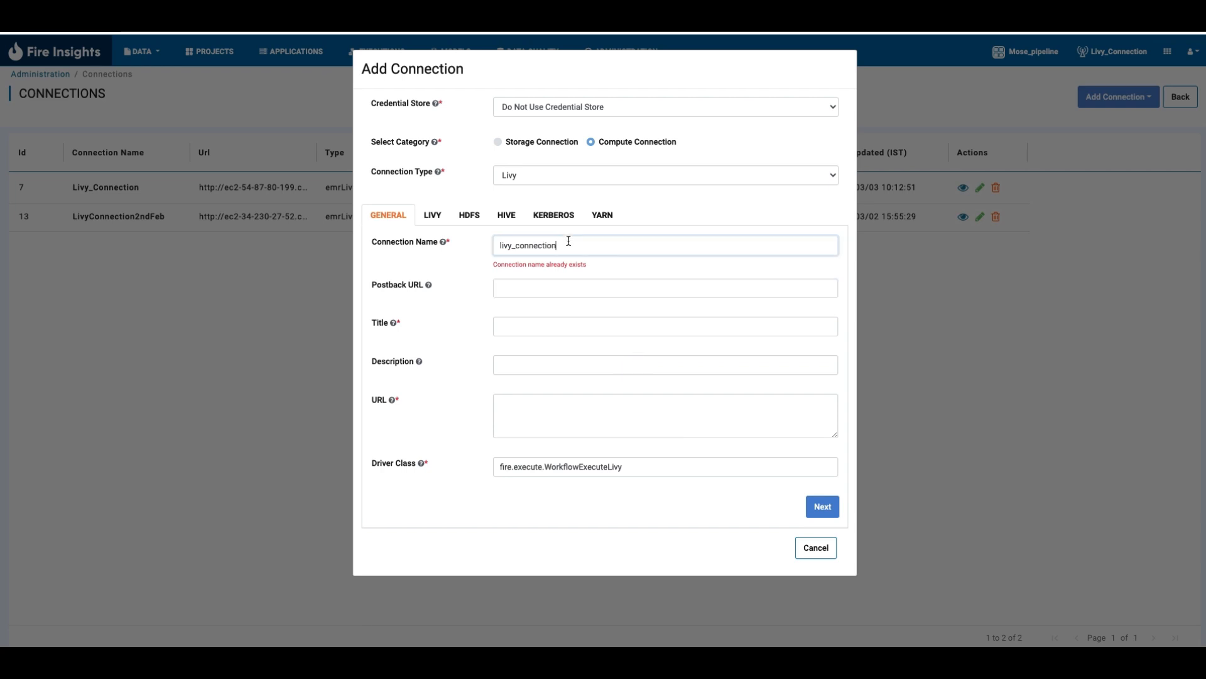
type("_test")
key("Tab")
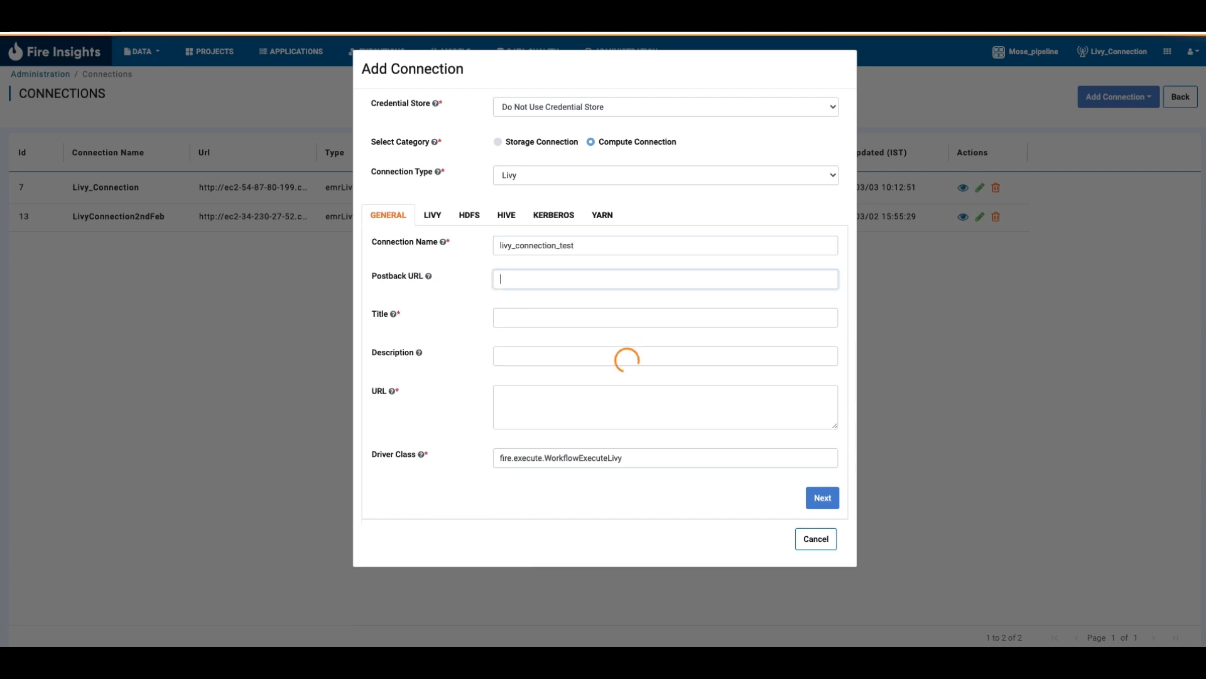
type("https://")
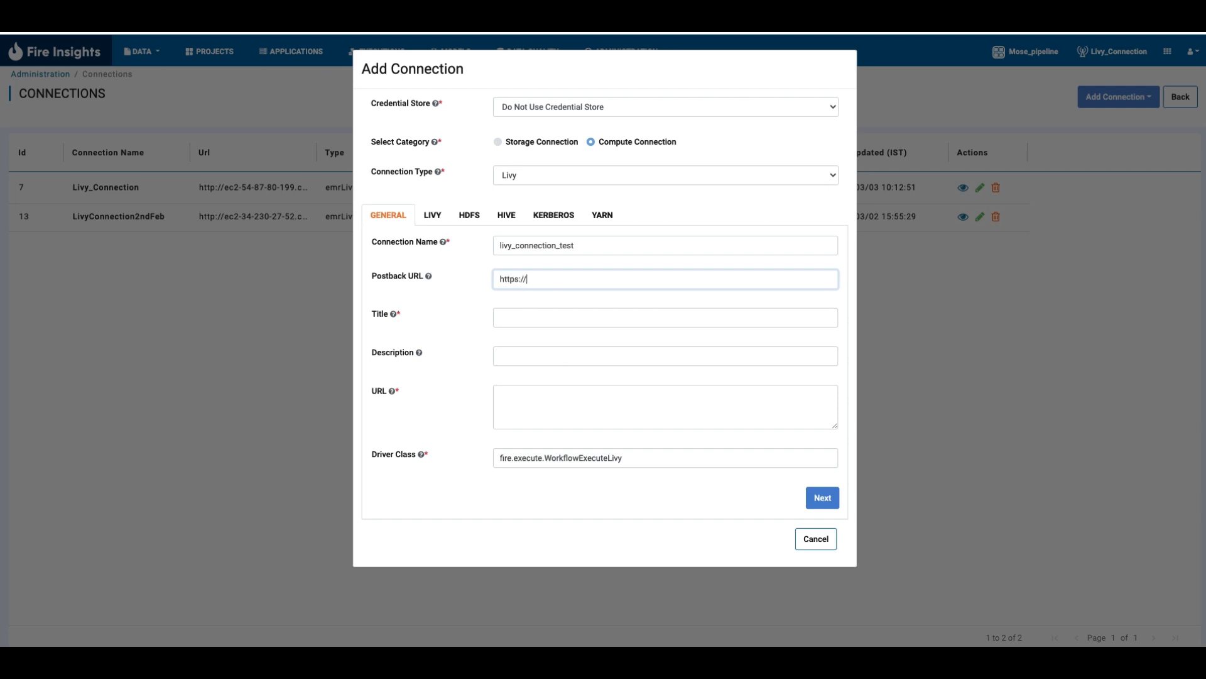
type("fire.abc.com/messageFromSparkJob")
- Title the connection "Livy Connection Demo" and describe it as "a brief description"
left_click(501, 317)
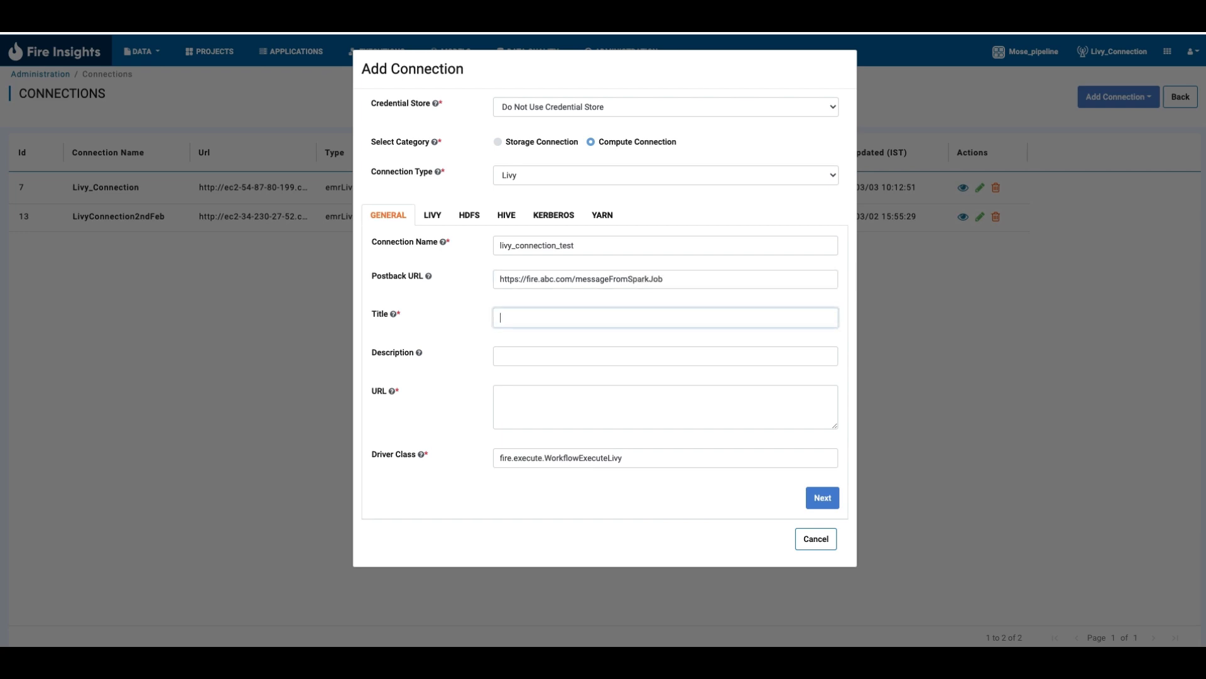
type("Livy Connection Demo")
left_click(501, 357)
type("a ")
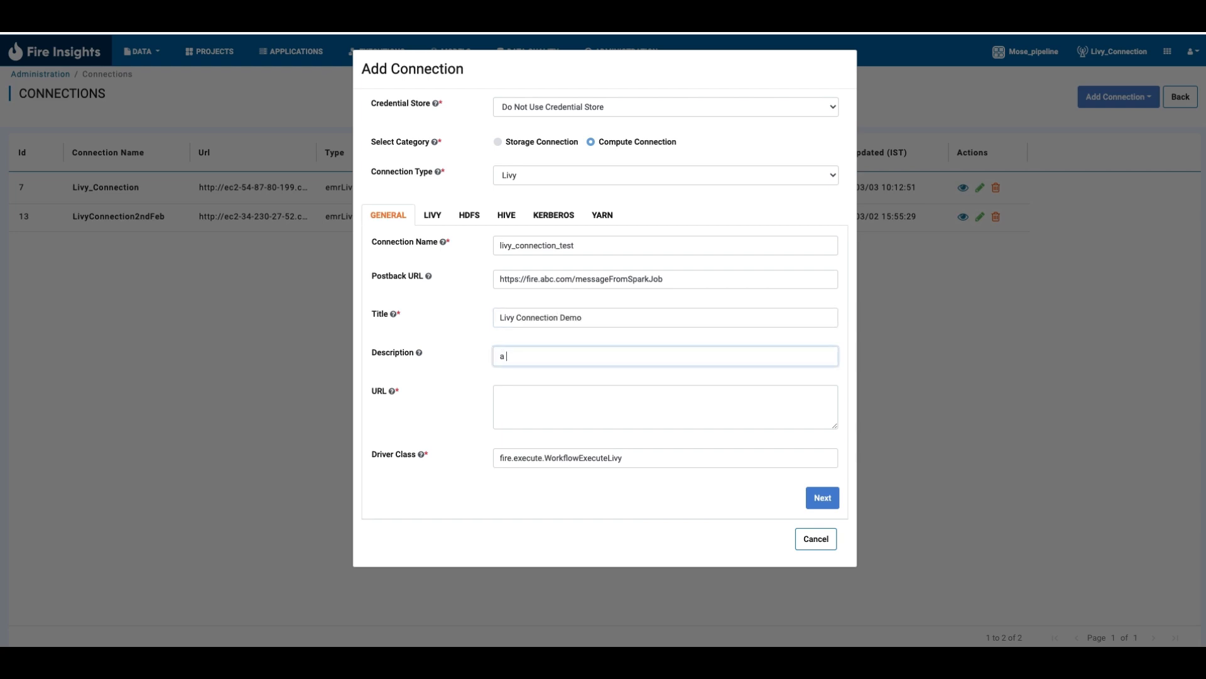
type("brief description")
left_click(501, 395)
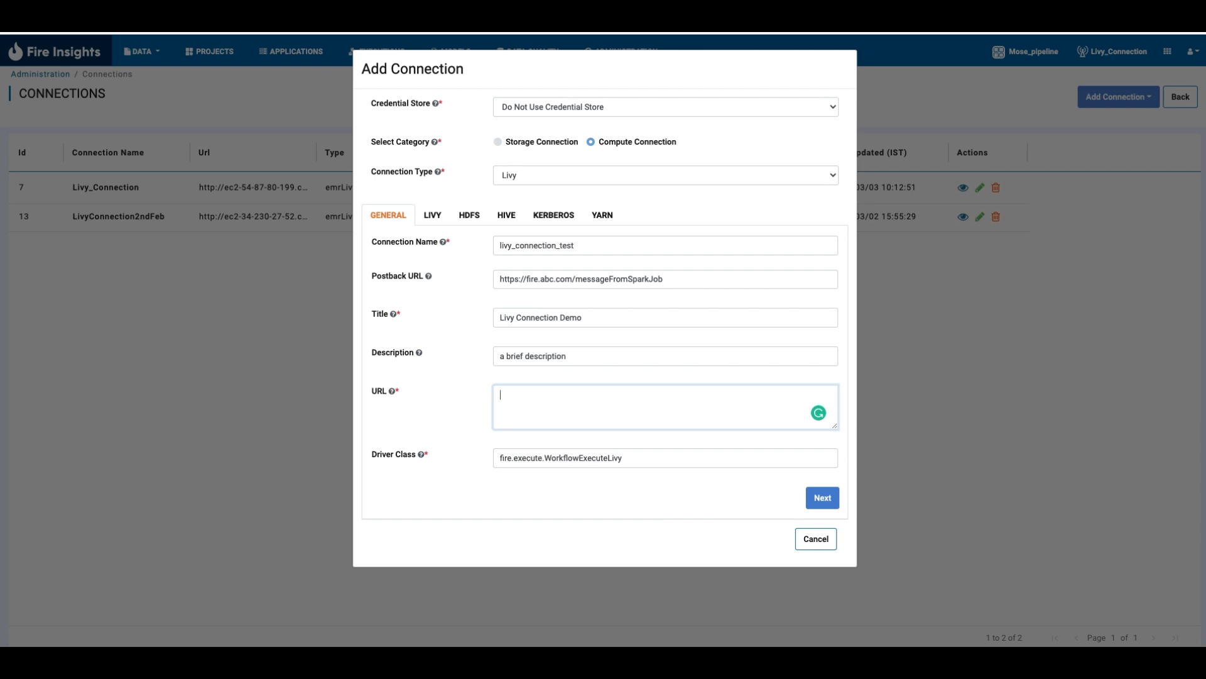
type("http://")
type("ec2-12-19-16.compute-1.aws.com")
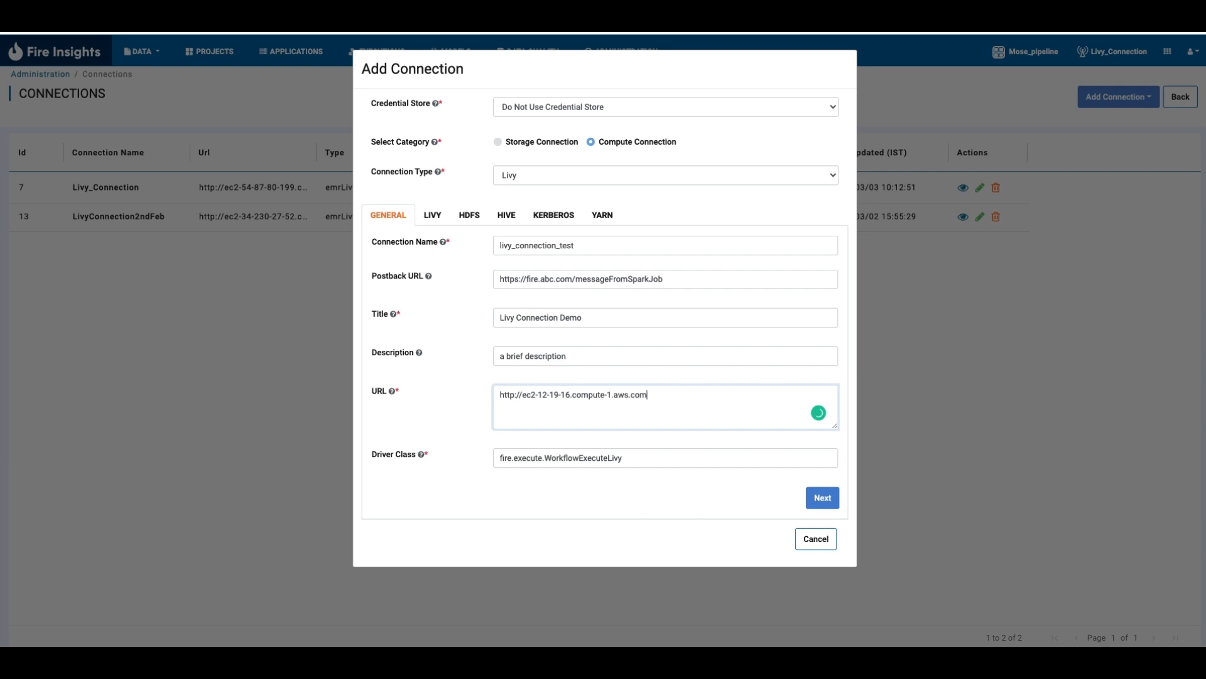
type(":8998")
- Keep fire.execute.WorkflowExecuteLivy as the driver class and continue to the Livy-specific settings
left_click(637, 457)
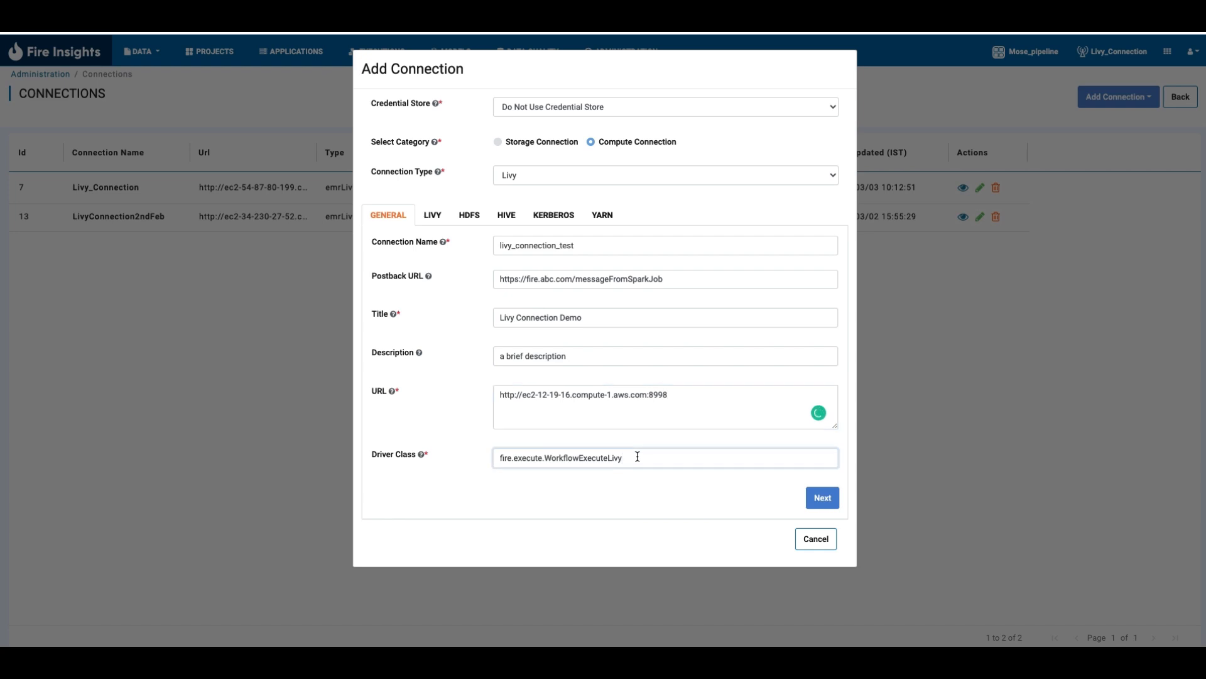
double_click(560, 459)
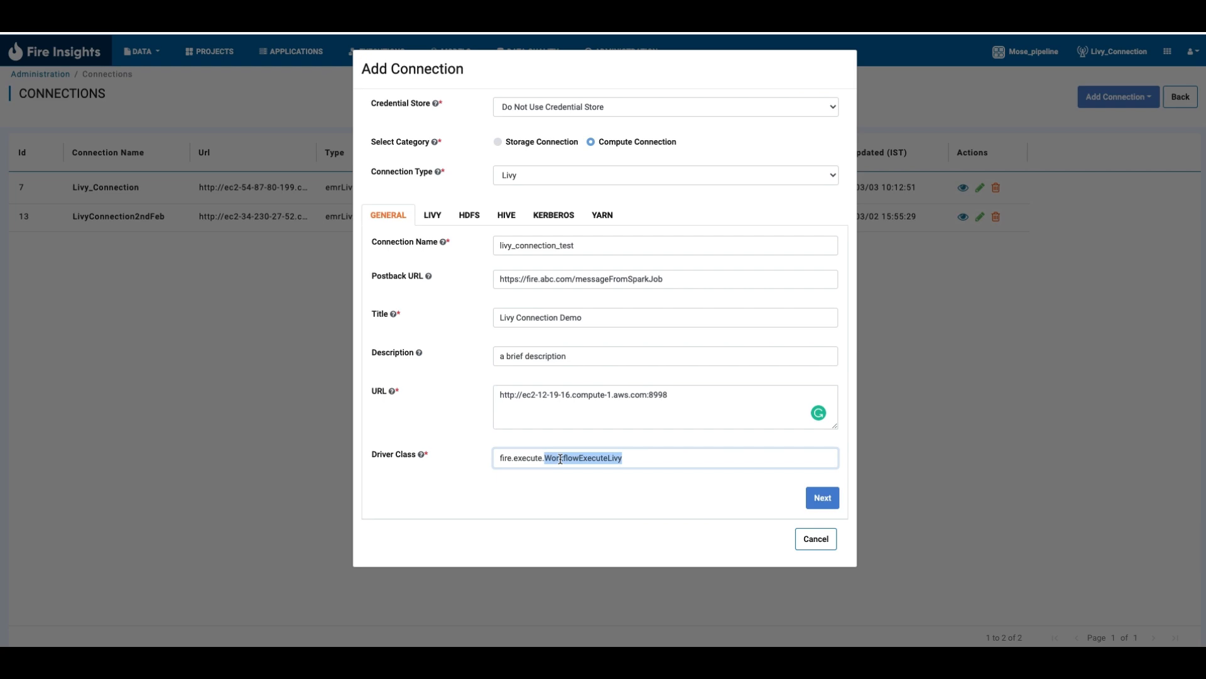
left_click(827, 497)
- Set the JARS path to s3://sample-bucket/fire-jar/fire-spark_3.2.1-core-3.1.0-jar-with-dependencies.jar
left_click(515, 249)
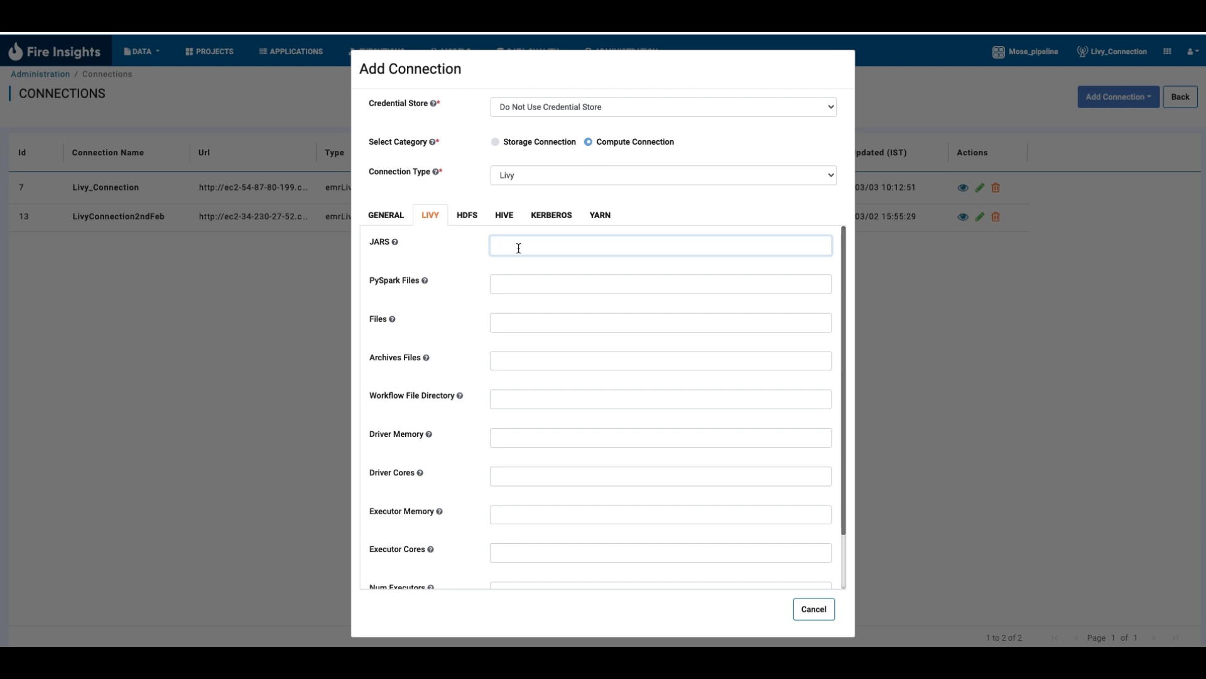
type("s3://sample-bucket/fire-jar/fire-spark_3.2.1-core-3.1.0")
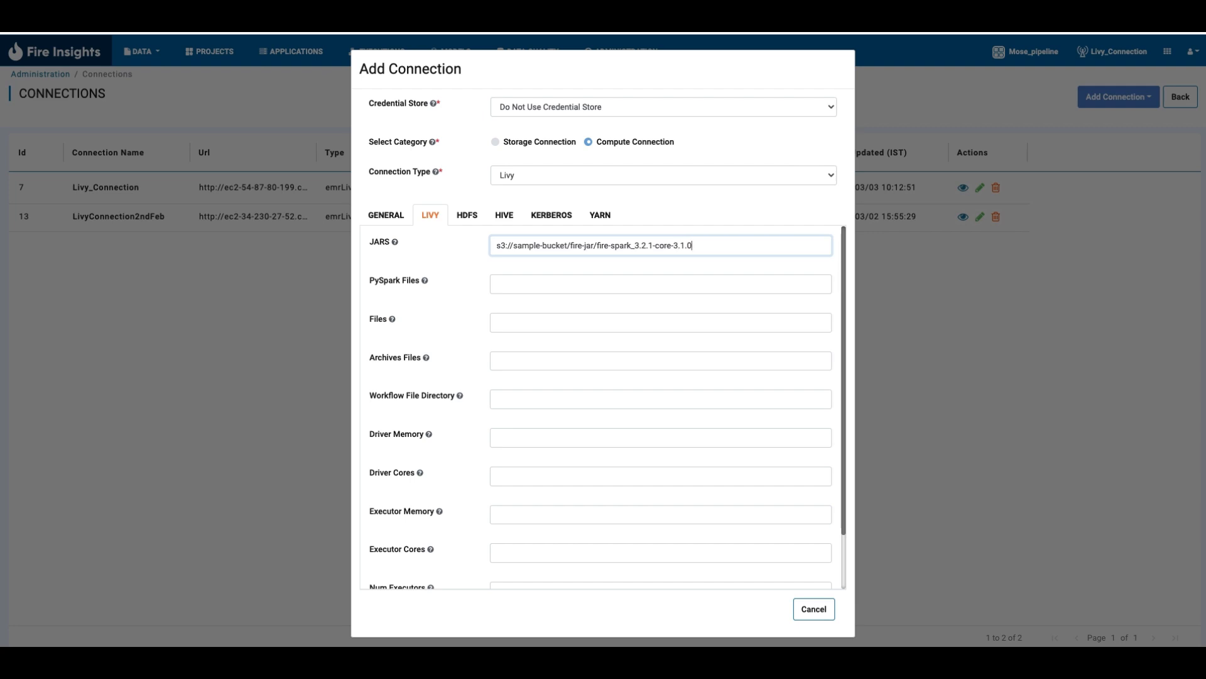
type("-jar-with-dependencies.jar")
- Review the JARS path and the remaining Livy settings, including driver memory, driver cores and executor memory
scroll(555, 281, "down", 2)
scroll(555, 285, "down", 1)
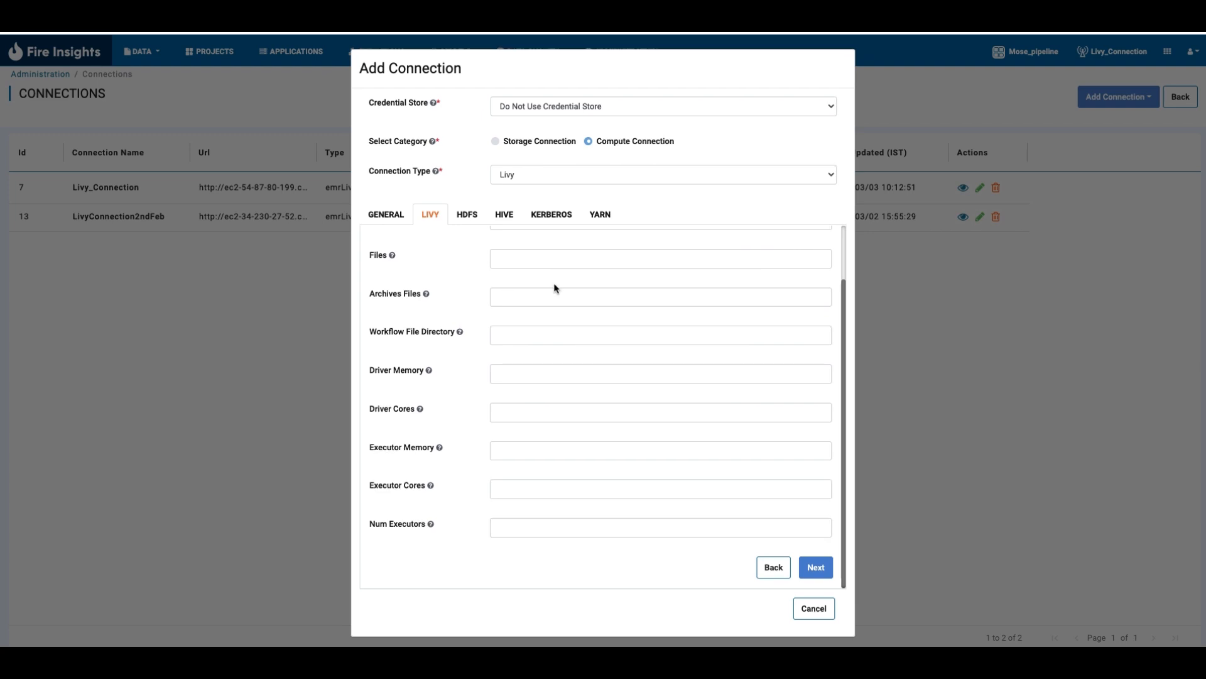
scroll(554, 284, "up", 3)
left_click_drag(536, 245, 786, 252)
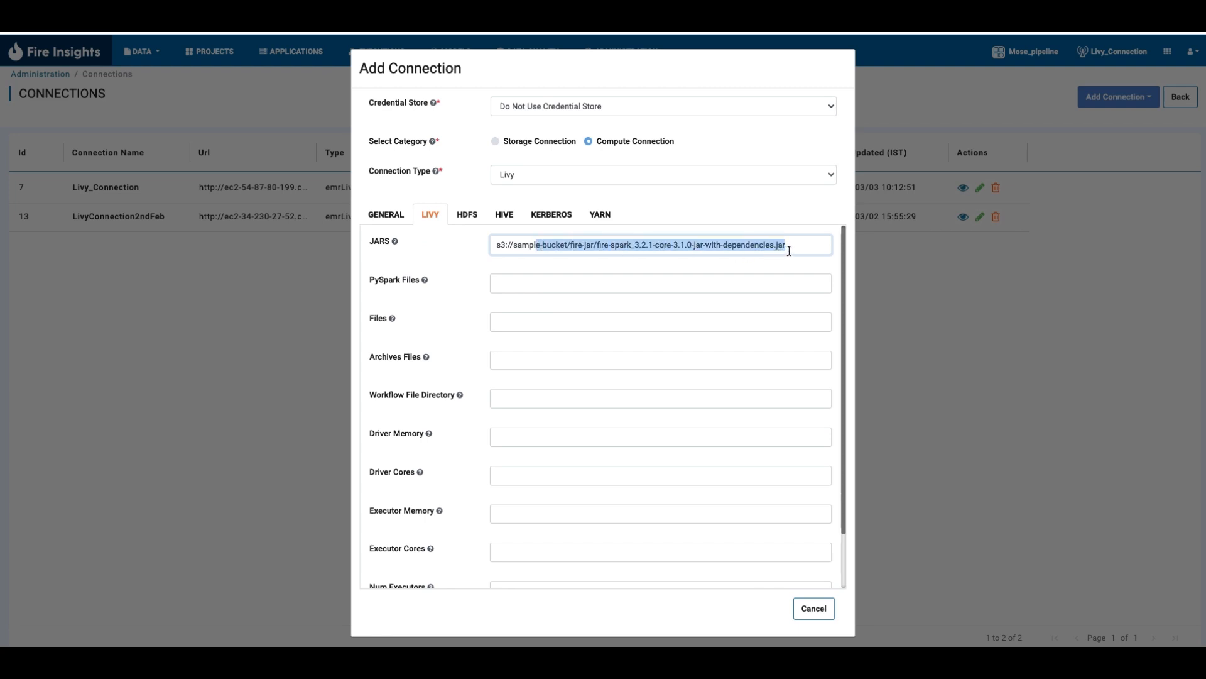
scroll(789, 251, "down", 2)
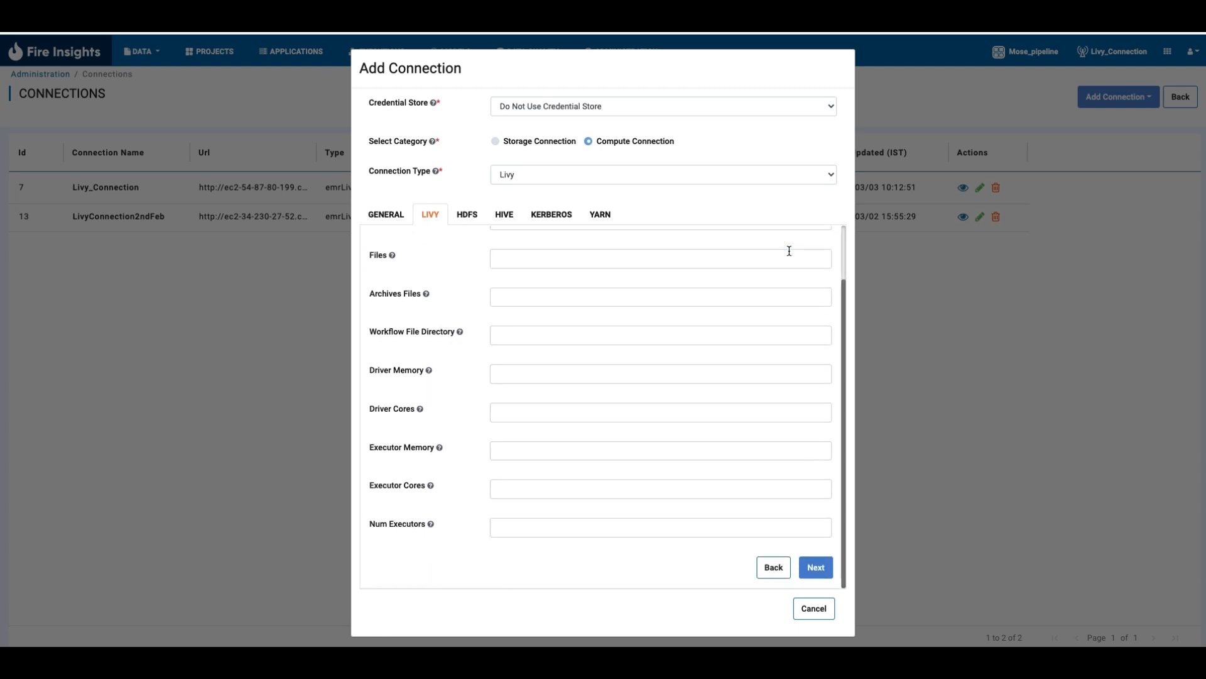
left_click(568, 374)
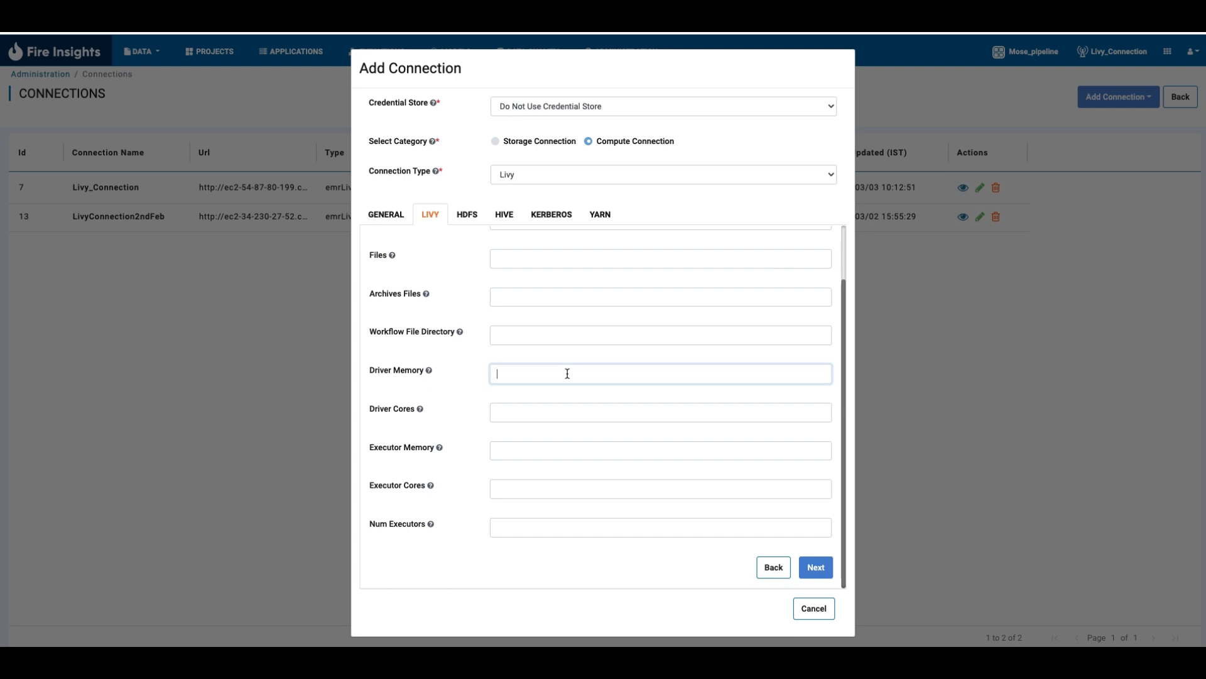
left_click(516, 406)
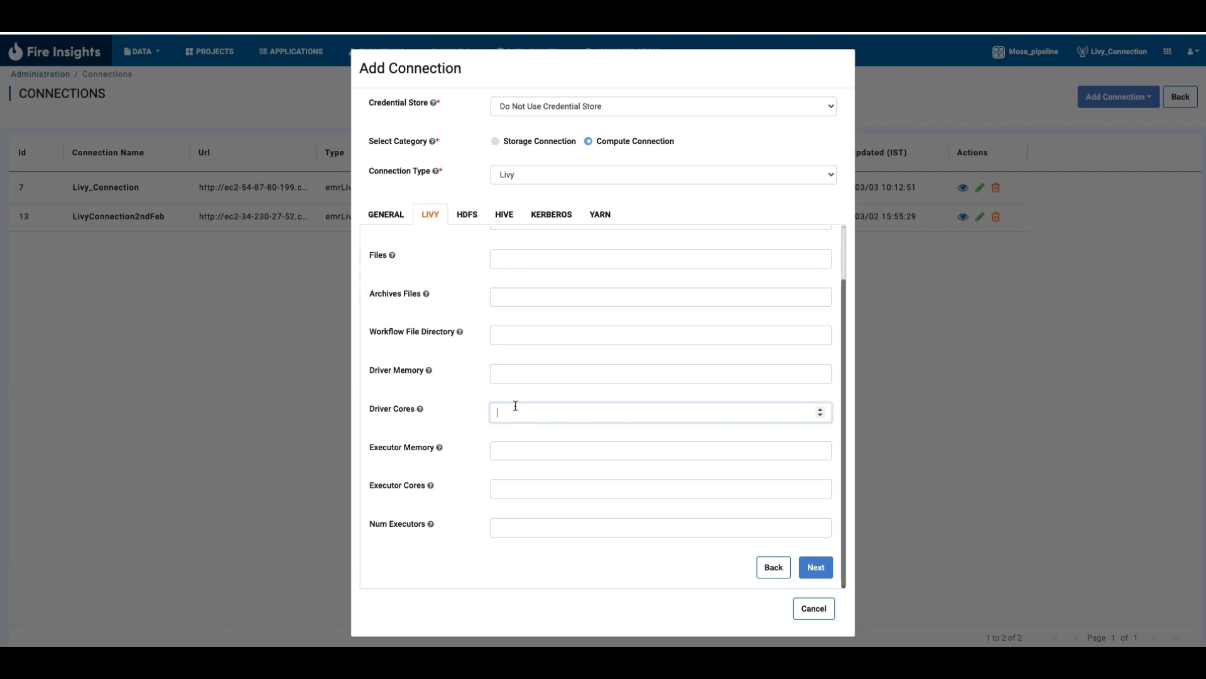
left_click(515, 448)
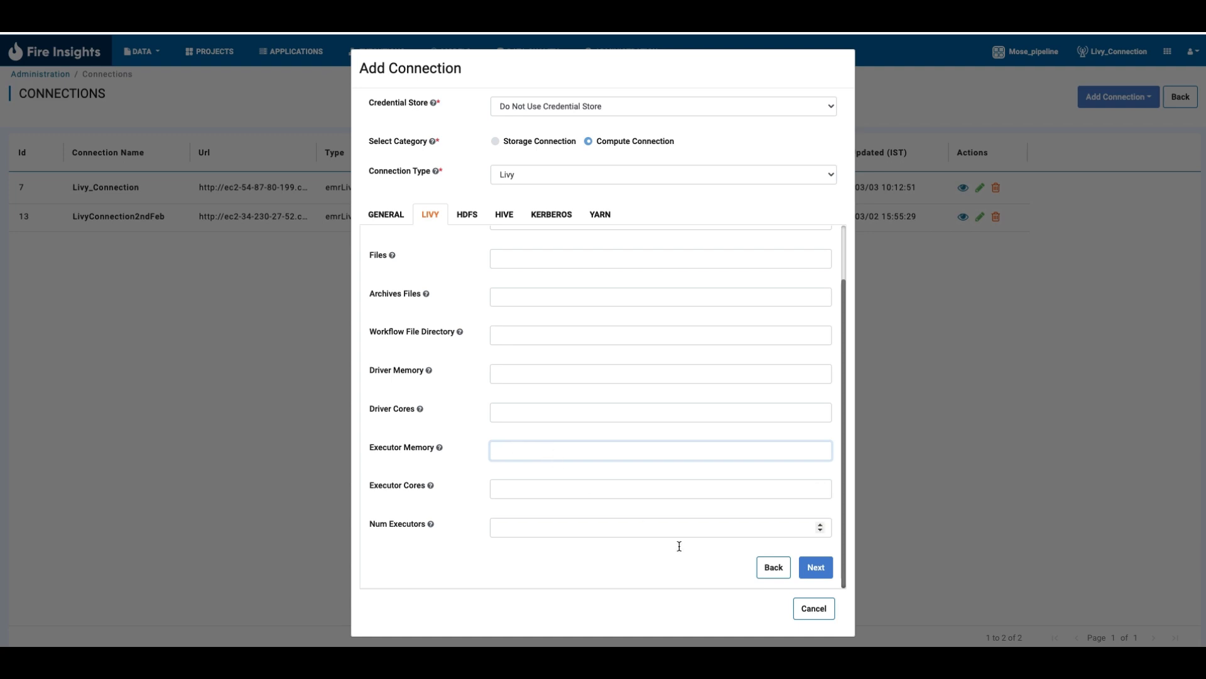
- Advance through the HDFS, Hive, Kerberos and YARN settings without entries, and discard the new connection
left_click(816, 568)
left_click(828, 331)
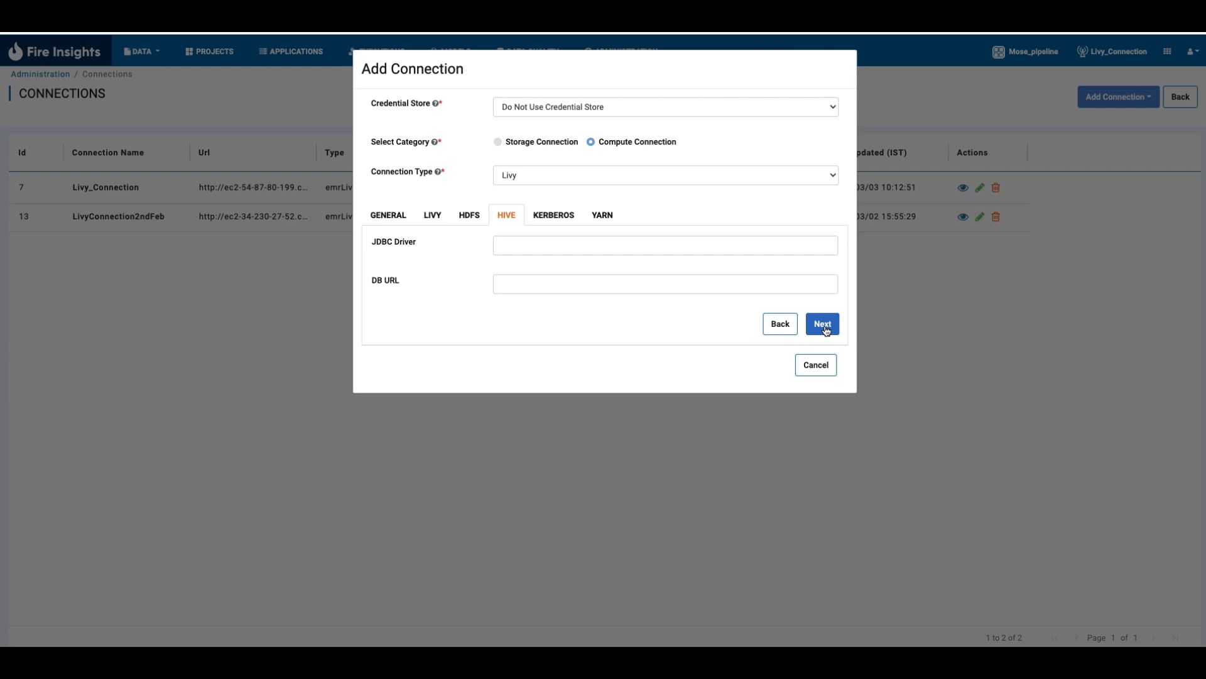
left_click(826, 331)
left_click(817, 436)
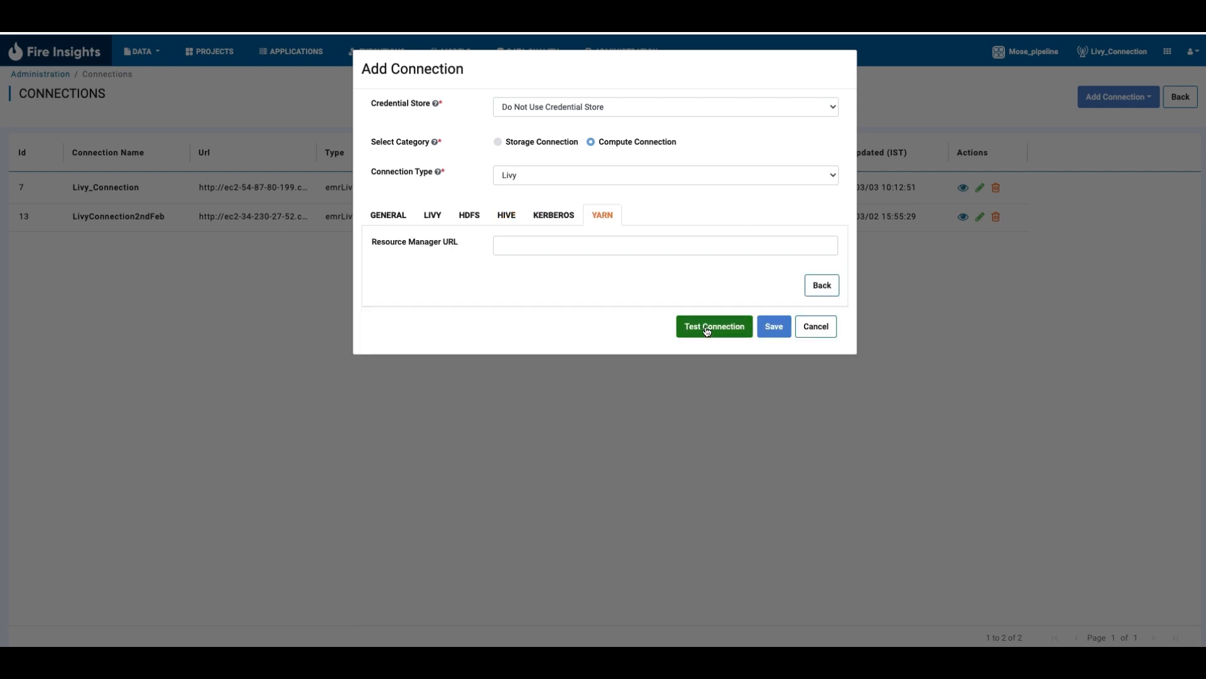
left_click(822, 334)
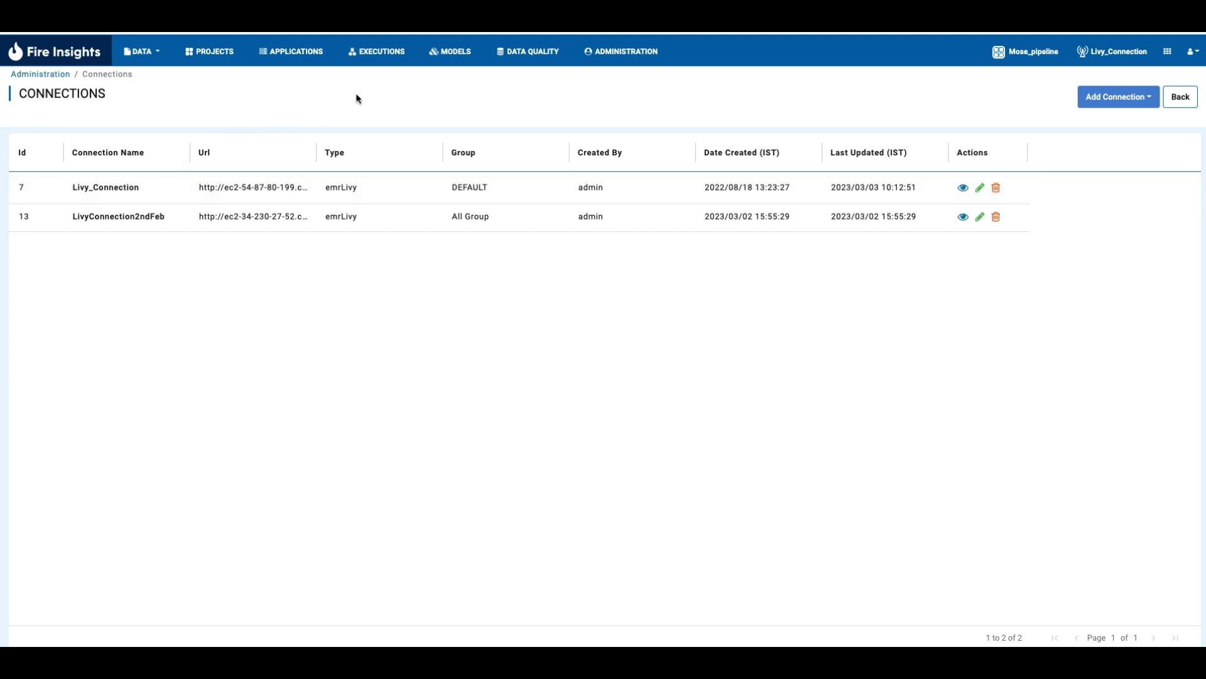
- Remove the project filter from the executions list and open the result of DataProfile_HosingData execution 11770
left_click(379, 61)
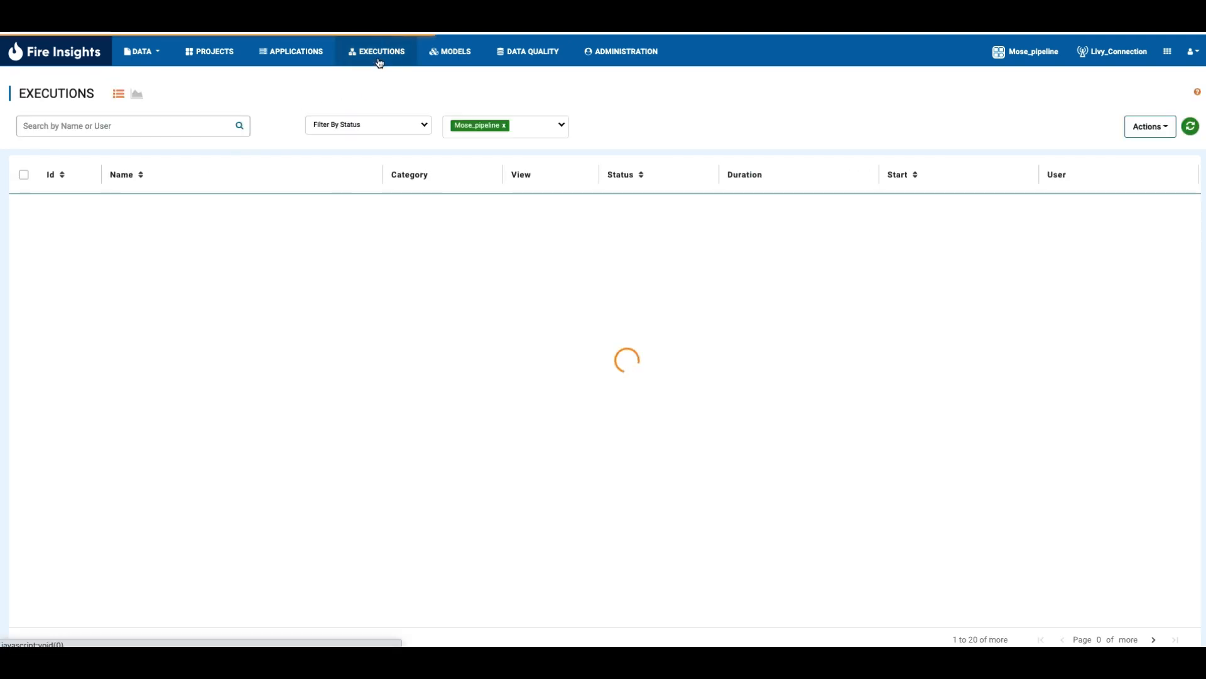
left_click(505, 126)
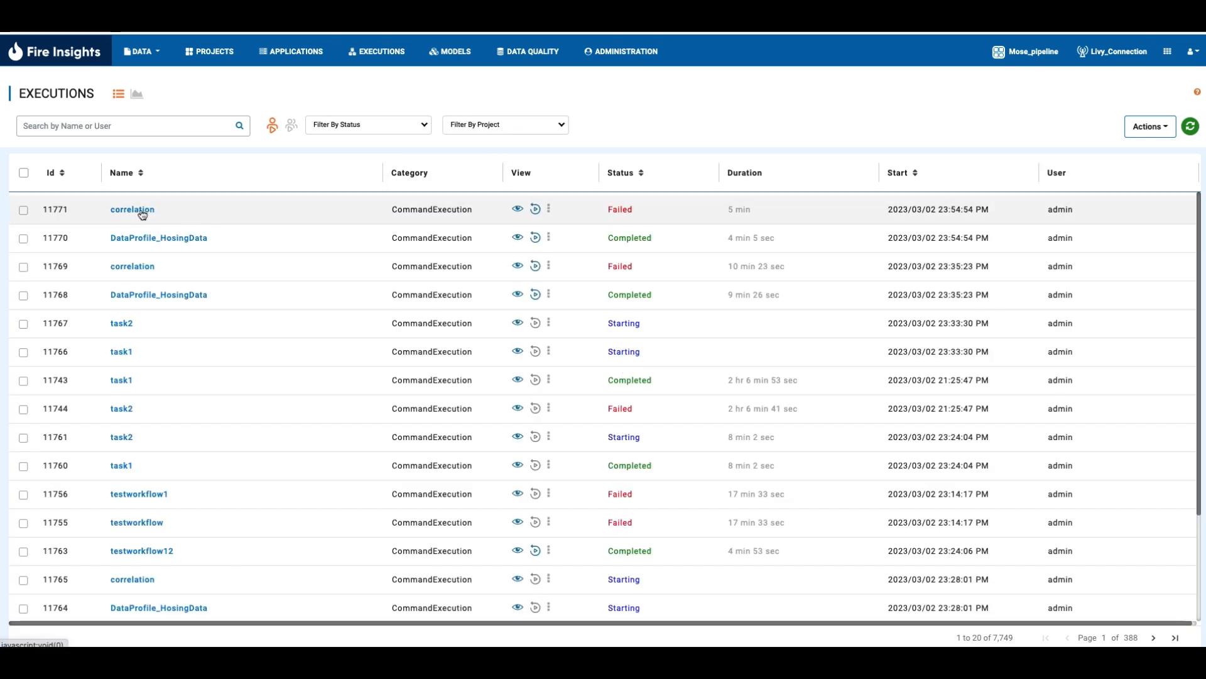
left_click(142, 239)
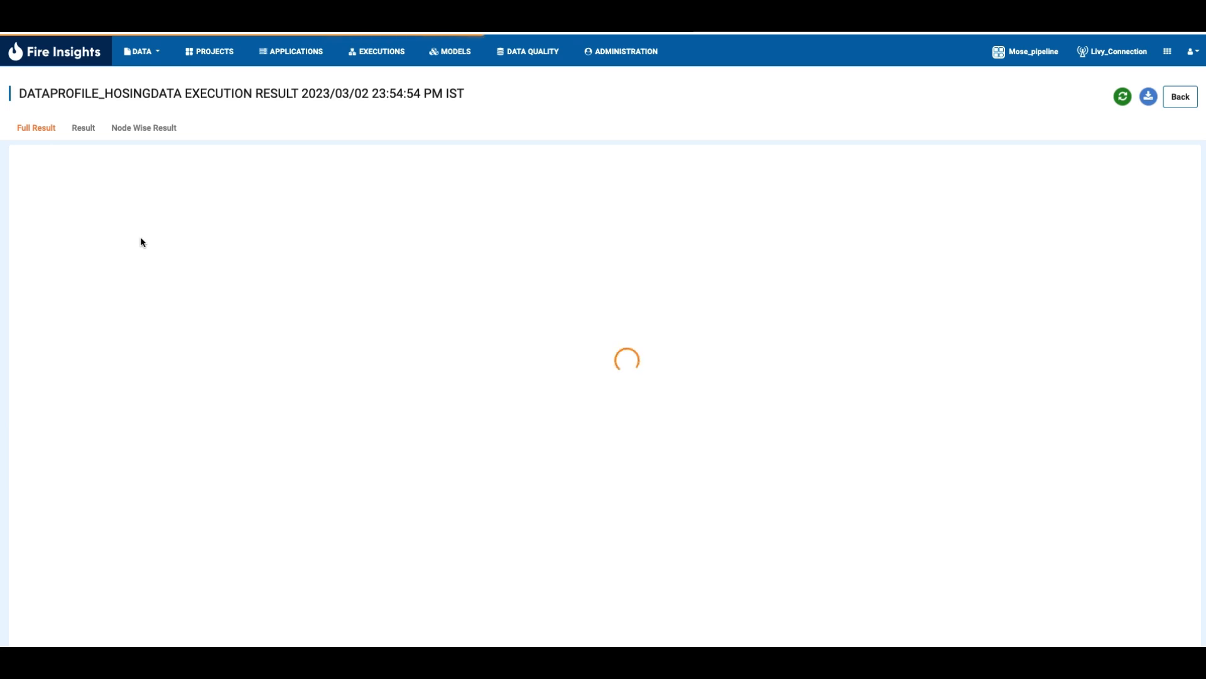